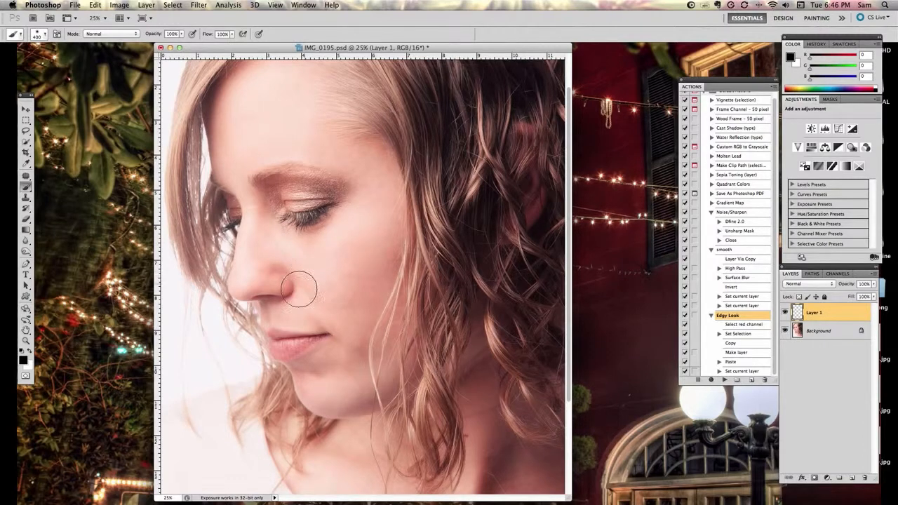
# Step: Sample the pink lip colour as the foreground colour and enable Color Dynamics for the brush with 99% hue jitter
pyautogui.keyDown('alt'); pyautogui.click(294, 345); pyautogui.keyUp('alt')
pyautogui.keyDown('alt'); pyautogui.click(293, 348); pyautogui.keyUp('alt')
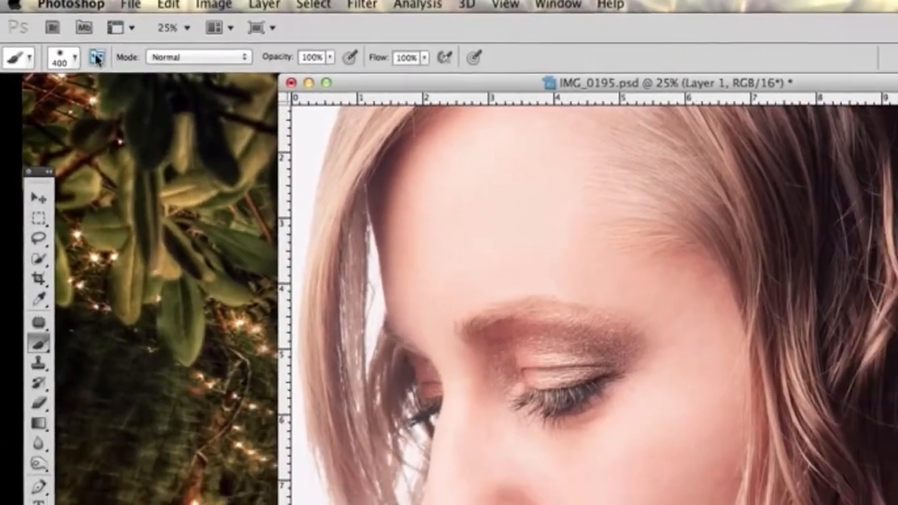
pyautogui.click(97, 58)
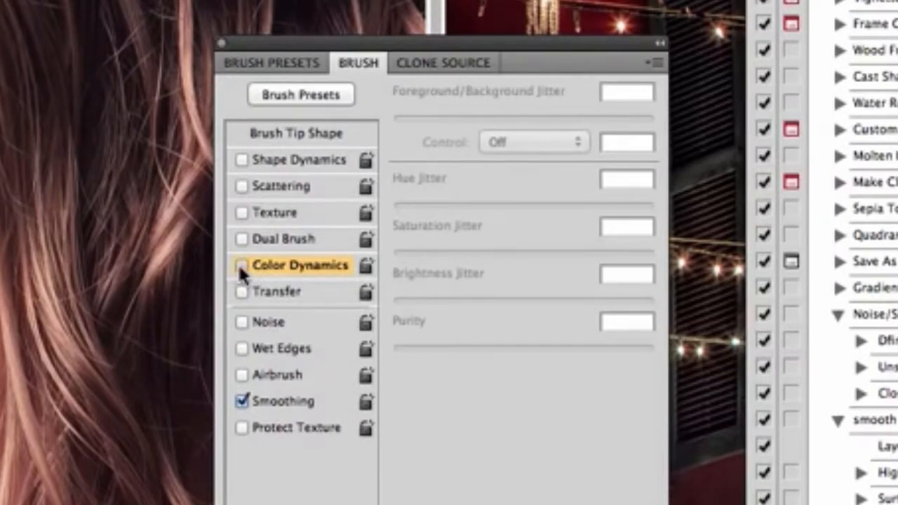
pyautogui.click(240, 266)
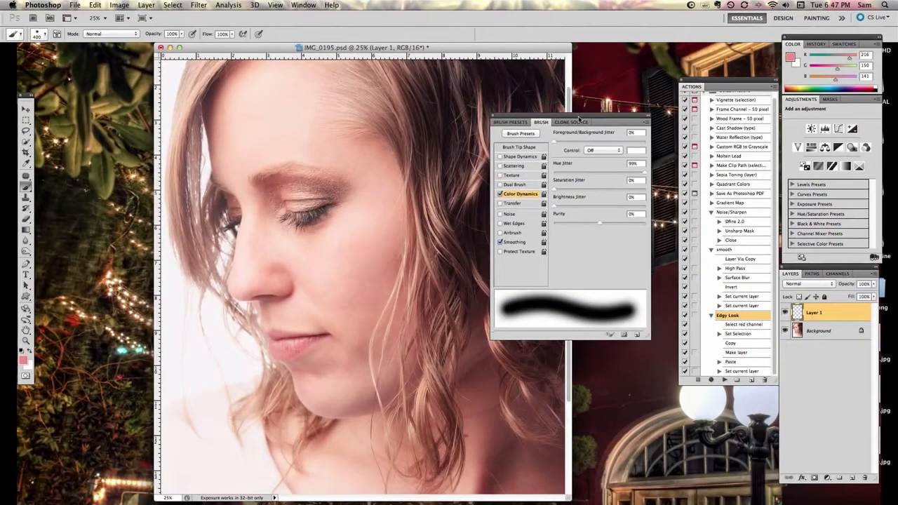
pyautogui.moveTo(579, 120); pyautogui.dragTo(675, 90)
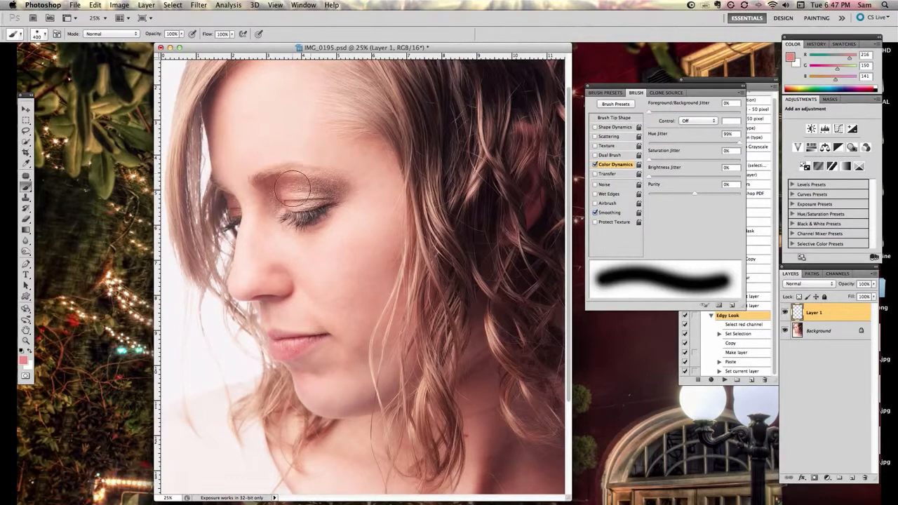
# Step: Paint multicoloured eyeshadow over both eyelids on Layer 1 with a soft 500 px brush
pyautogui.press(']')
pyautogui.click(277, 195)
pyautogui.moveTo(277, 198); pyautogui.dragTo(315, 186)
pyautogui.moveTo(277, 198)
pyautogui.mouseDown()
pyautogui.moveTo(305, 187)
pyautogui.moveTo(357, 188)
pyautogui.mouseUp()
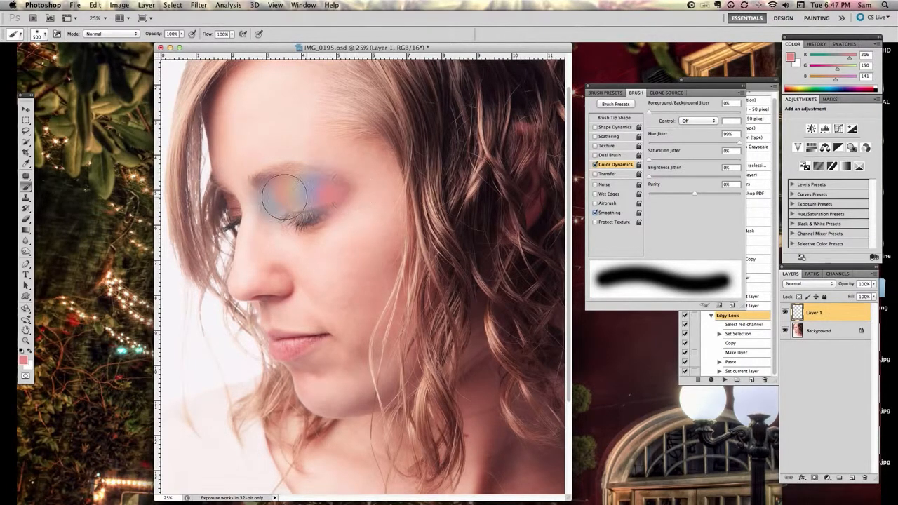
pyautogui.click(229, 207)
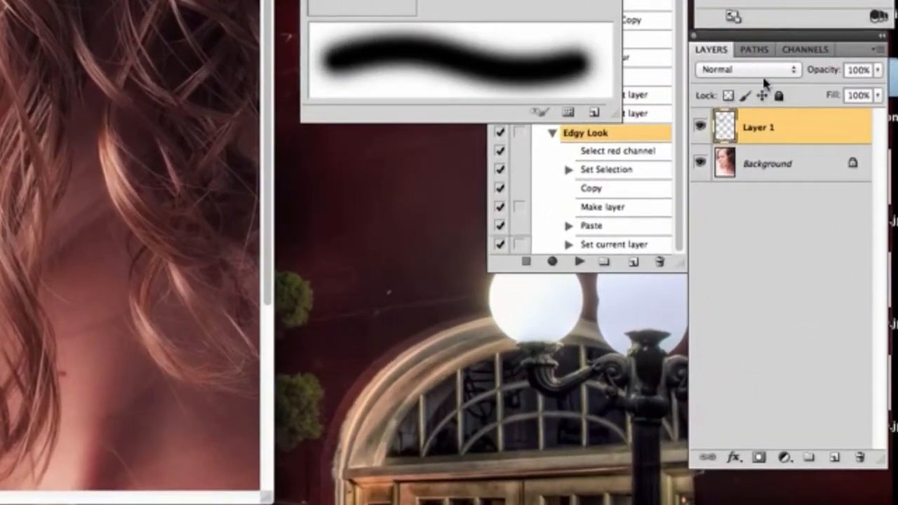
# Step: Set Layer 1's blend mode to Color and soften the painted eyeshadow with a Gaussian Blur of about 37 pixels radius
pyautogui.click(743, 71)
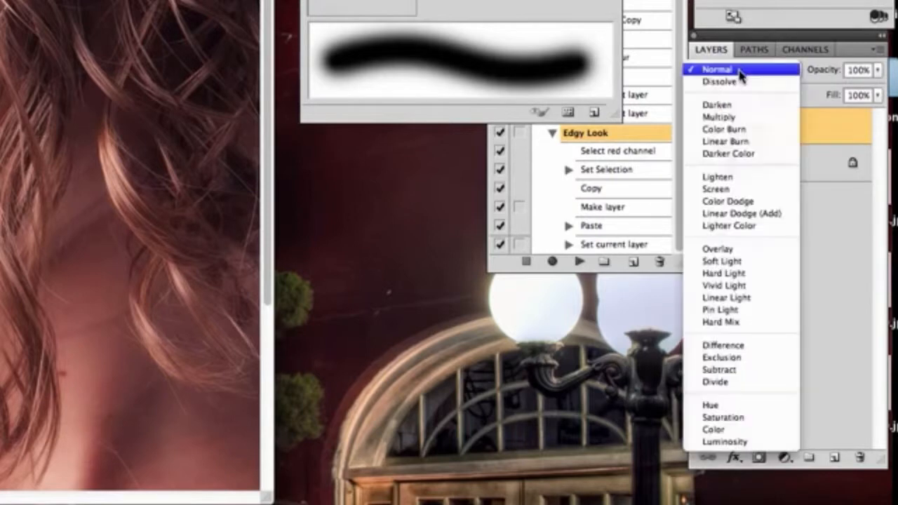
pyautogui.click(729, 430)
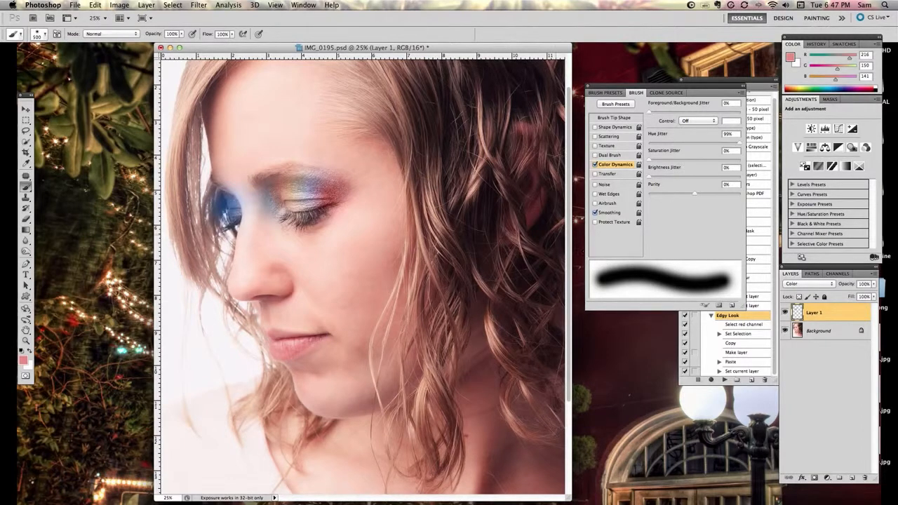
pyautogui.click(198, 5)
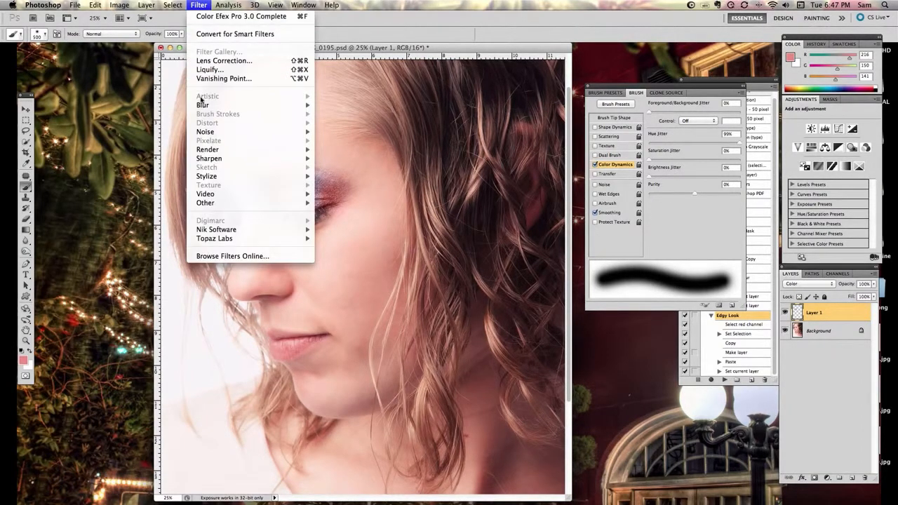
pyautogui.moveTo(302, 105)
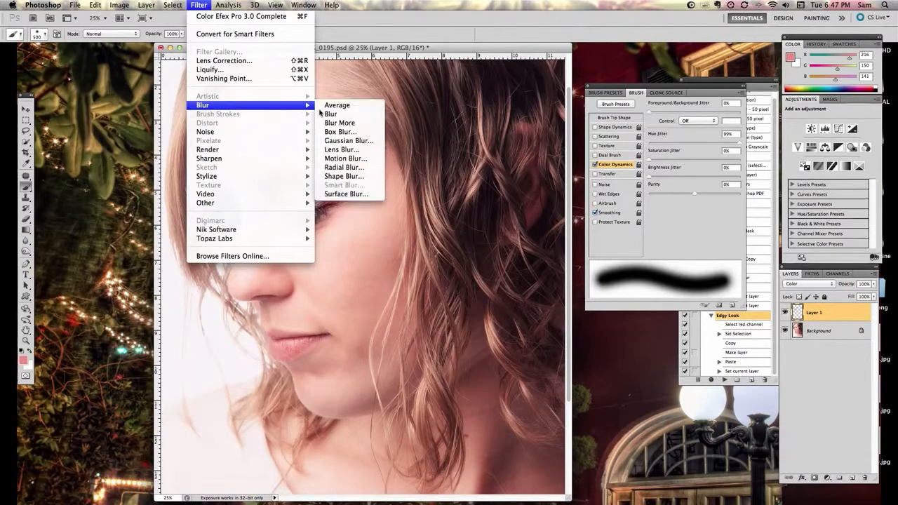
pyautogui.click(344, 145)
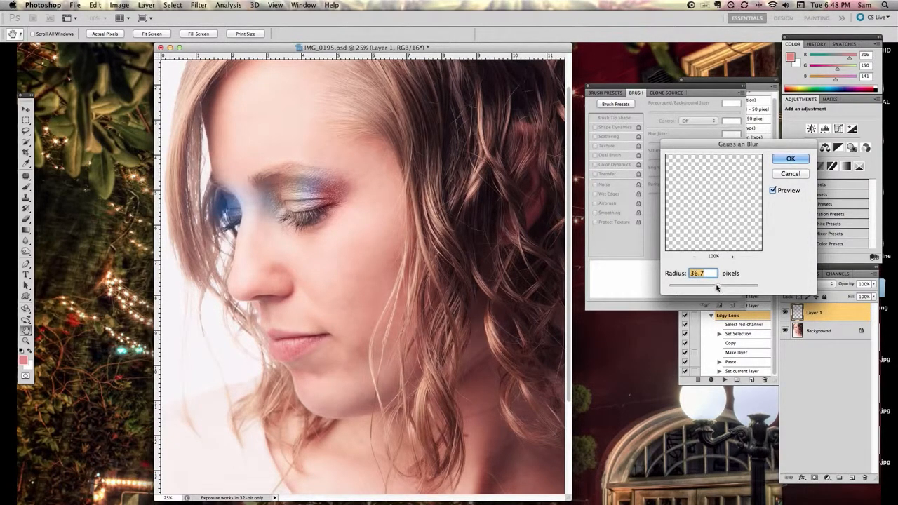
pyautogui.moveTo(719, 288); pyautogui.dragTo(720, 288)
pyautogui.click(783, 163)
# Step: Add a layer mask to Layer 1 and paint black with brush sizes down to about 150 px to remove colour spilling around the eyes
pyautogui.press('b')
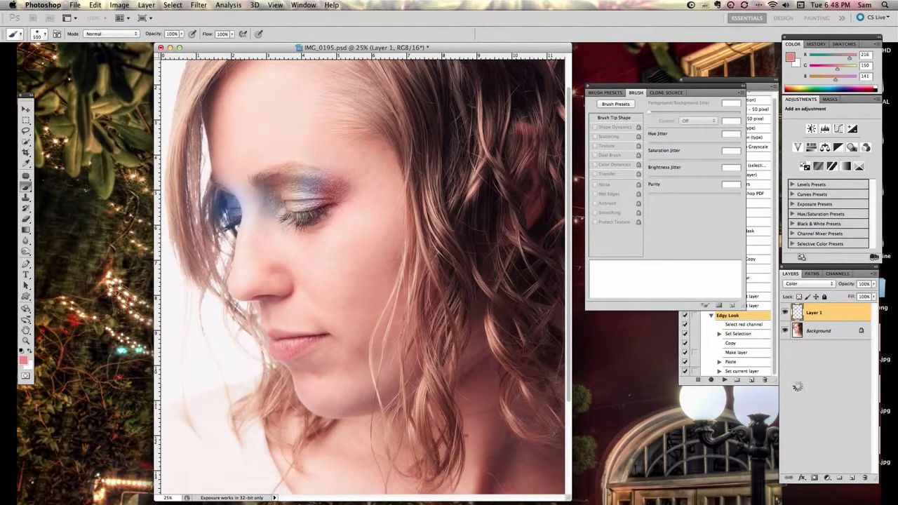
pyautogui.click(814, 479)
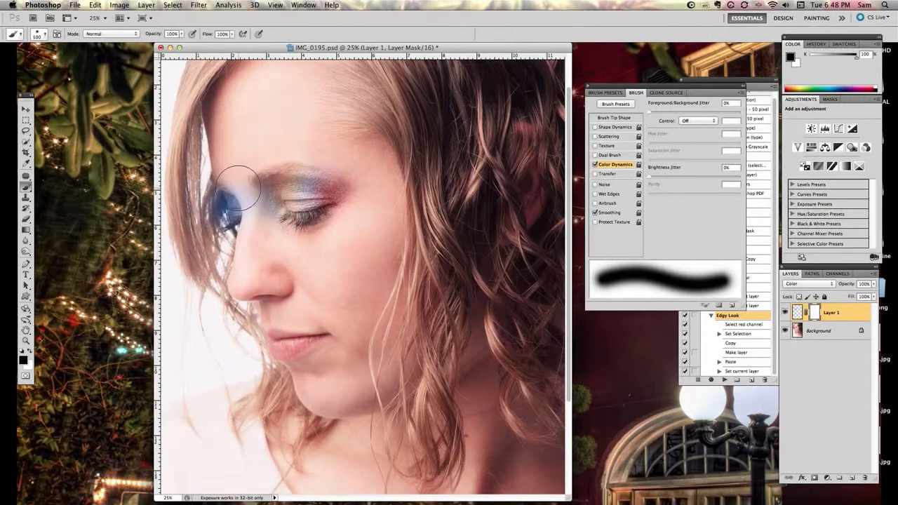
pyautogui.press('x')
pyautogui.press('x')
pyautogui.press('[')
pyautogui.press('[')
pyautogui.press('[')
pyautogui.press('[')
pyautogui.press('[')
pyautogui.press(']')
pyautogui.press(']')
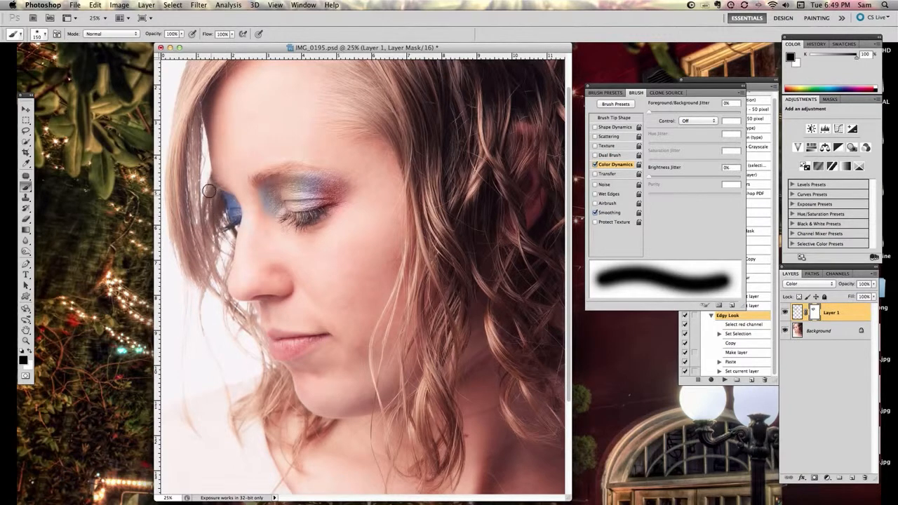
# Step: Shift the hue of the eyeshadow paint on Layer 1 to -8 with a Hue/Saturation adjustment
pyautogui.click(797, 313)
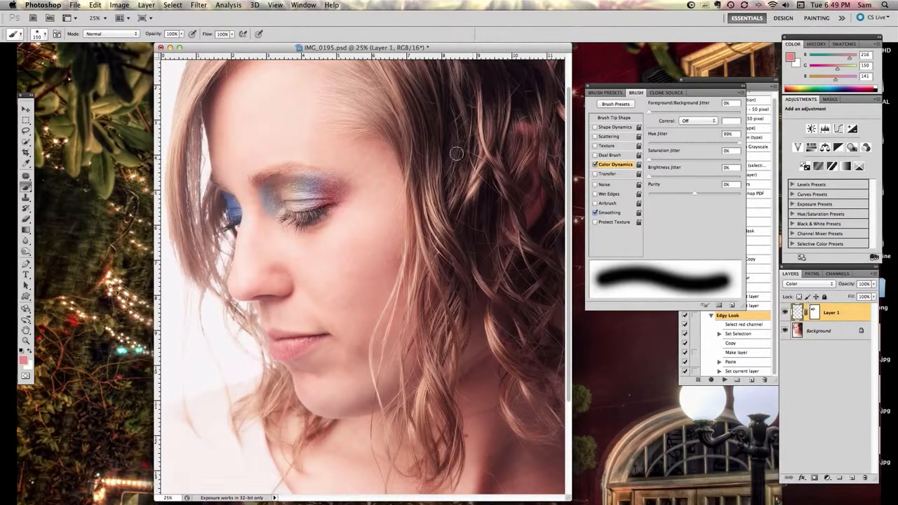
pyautogui.click(116, 5)
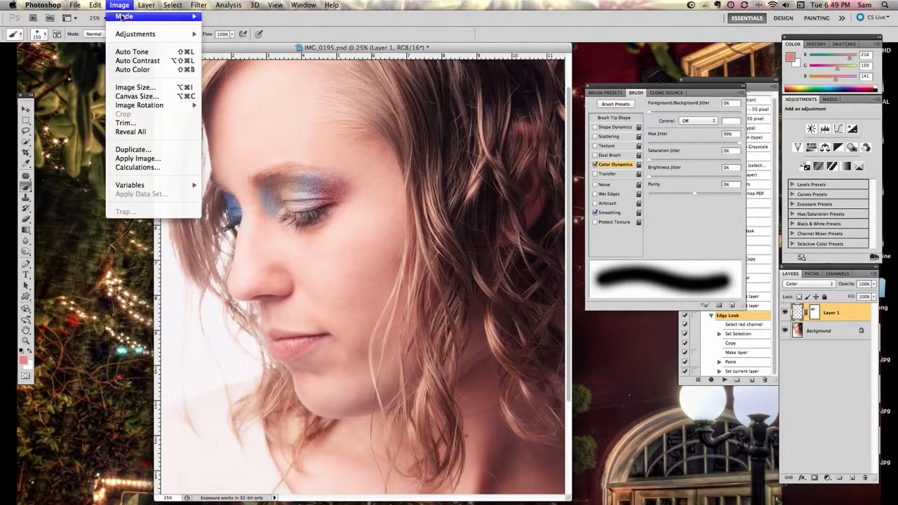
pyautogui.moveTo(153, 38)
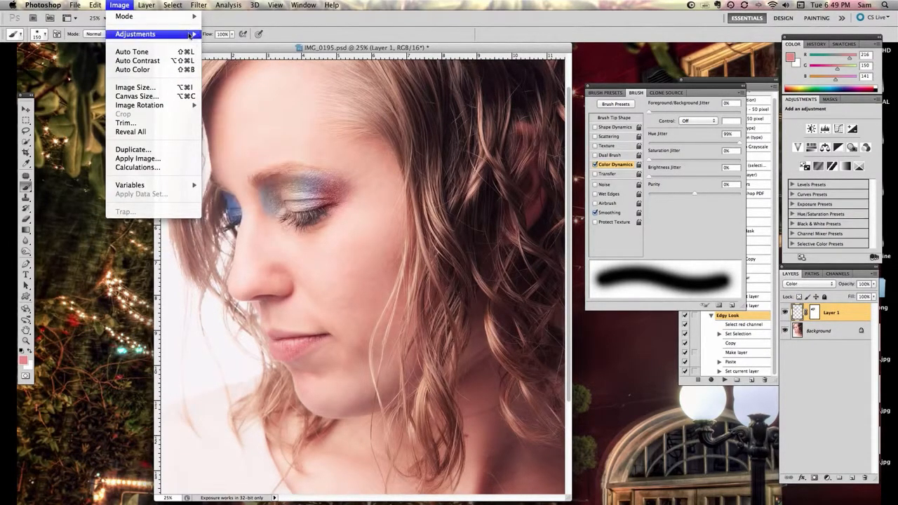
pyautogui.click(227, 88)
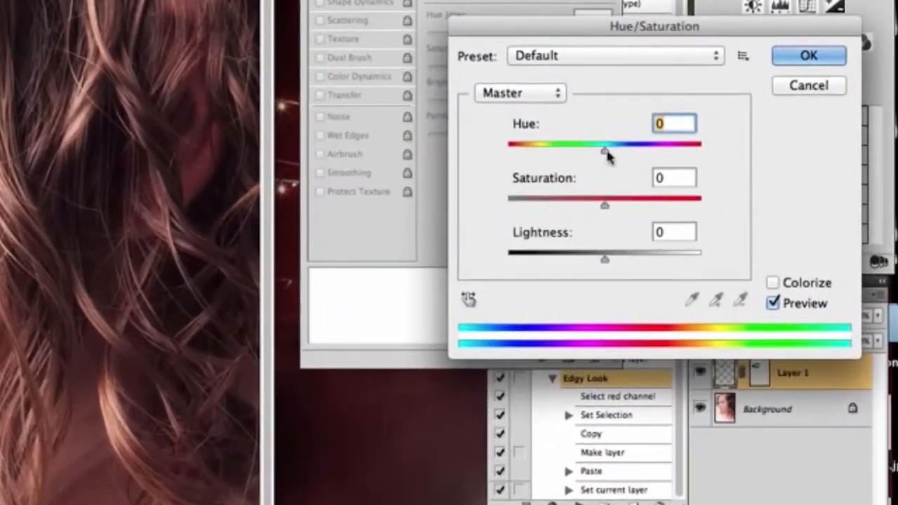
pyautogui.moveTo(608, 157); pyautogui.dragTo(632, 155)
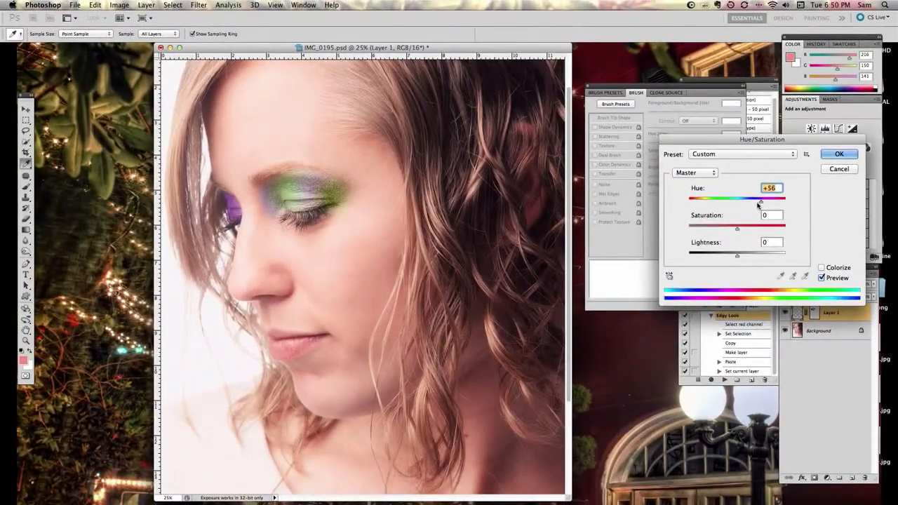
pyautogui.moveTo(758, 205); pyautogui.dragTo(732, 203)
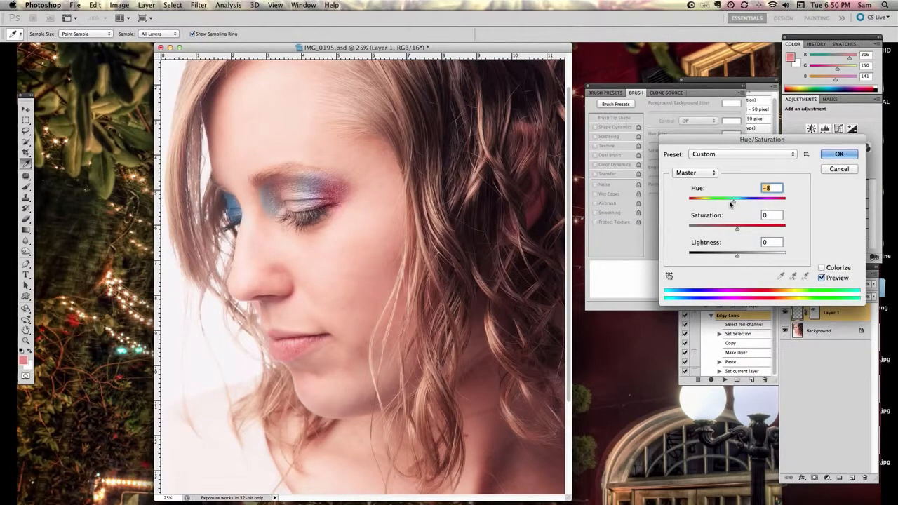
pyautogui.click(838, 155)
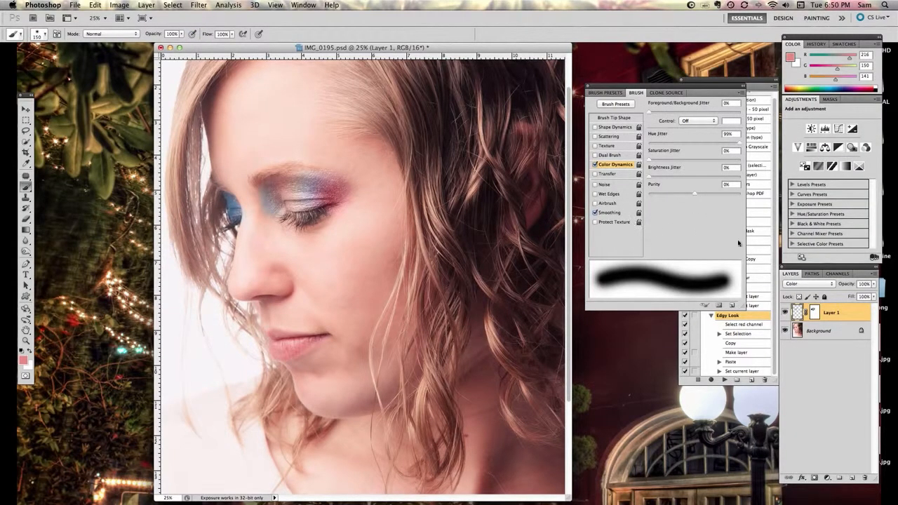
# Step: Try out the opacity of Layer 1, return it to 100%, and reselect the layer
pyautogui.click(873, 283)
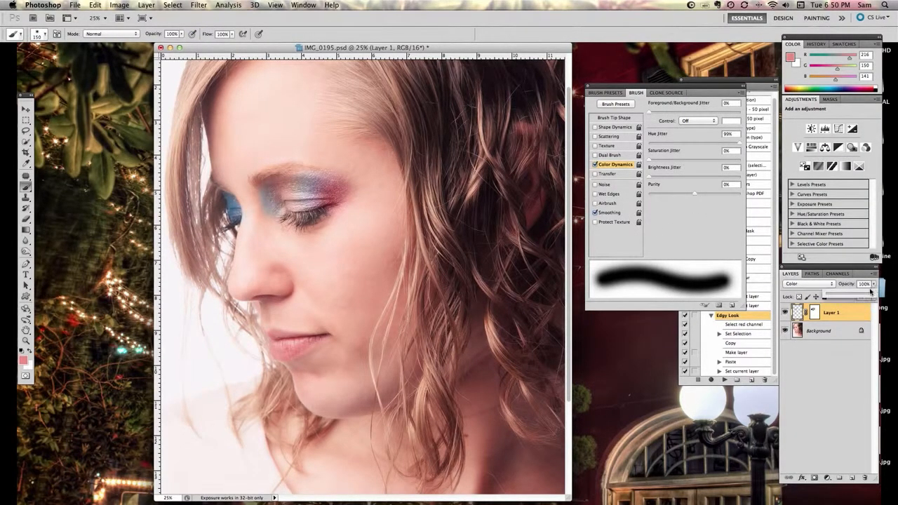
pyautogui.moveTo(873, 296); pyautogui.dragTo(895, 298)
pyautogui.click(840, 349)
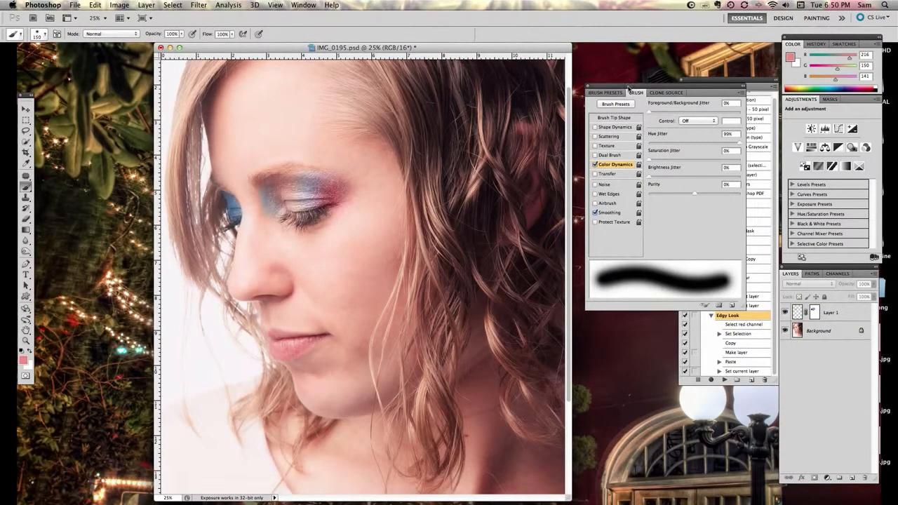
pyautogui.moveTo(629, 89); pyautogui.dragTo(631, 75)
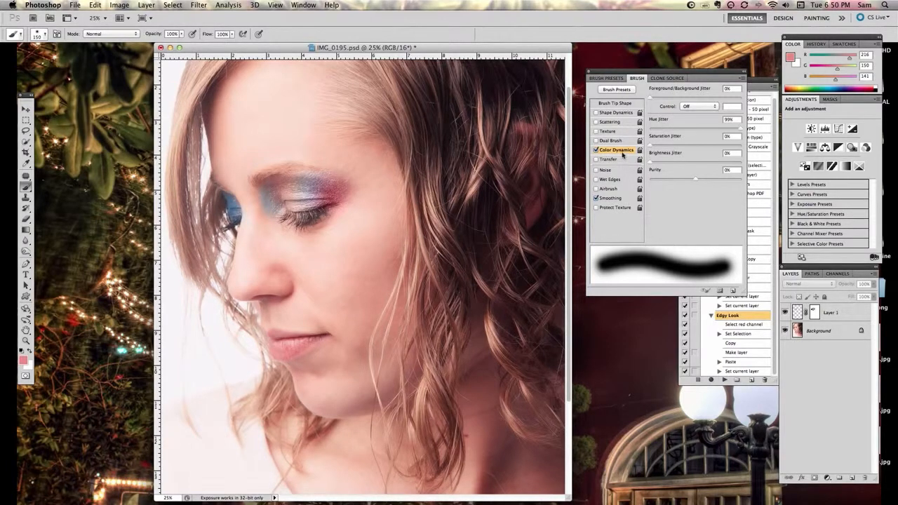
pyautogui.click(829, 313)
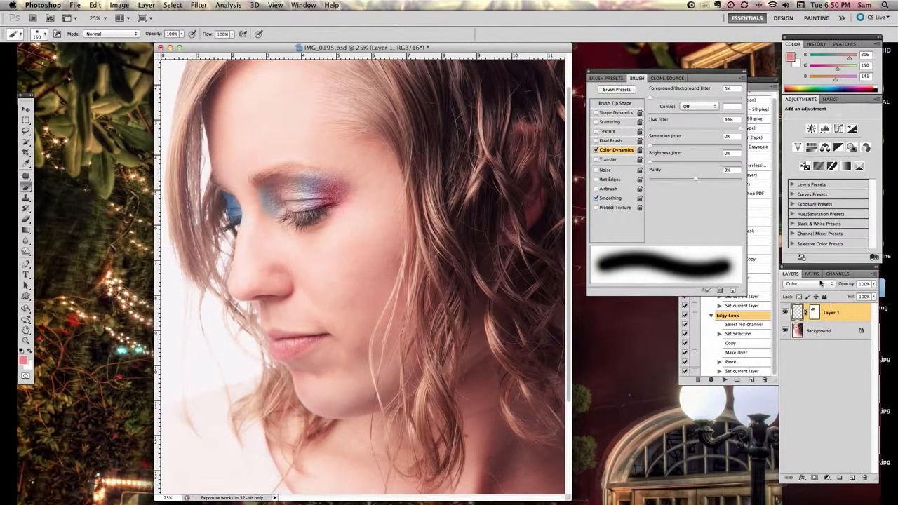